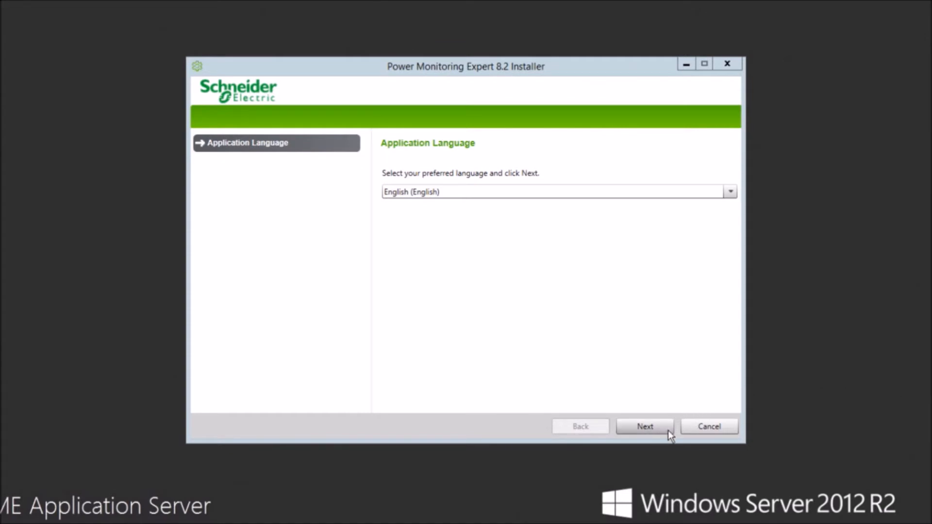
- Keep English (English) as the installer language and continue to the Welcome page
click(668, 430)
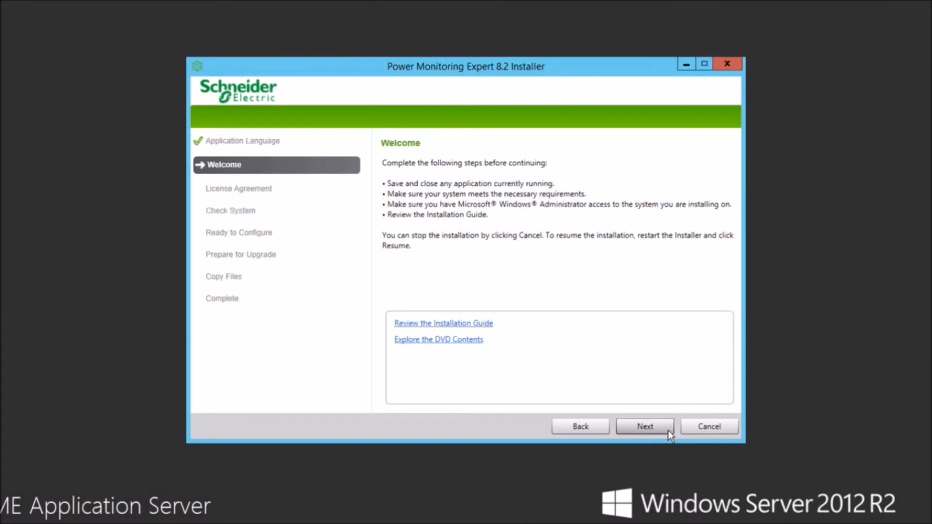
- Accept the license, confirm the Application Server upgrade from 8.1, and start exporting the system key
click(668, 430)
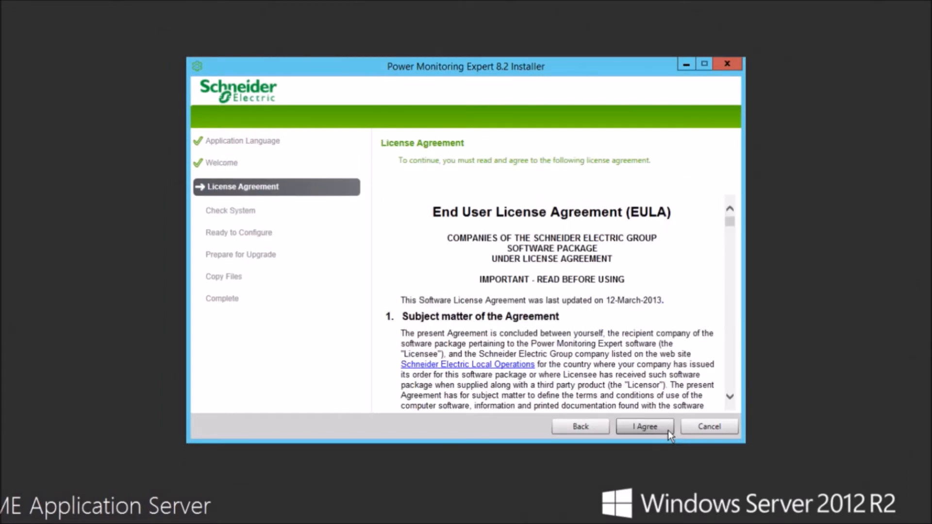
click(668, 431)
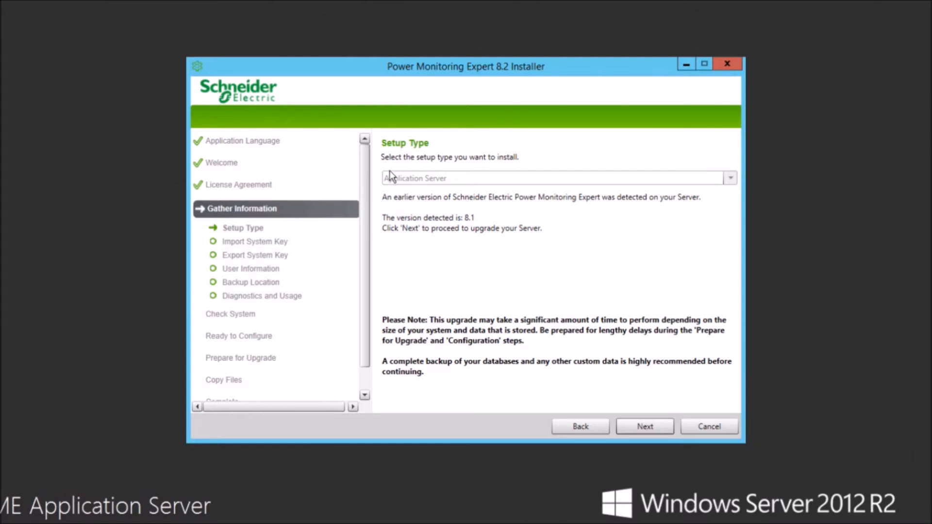
click(647, 430)
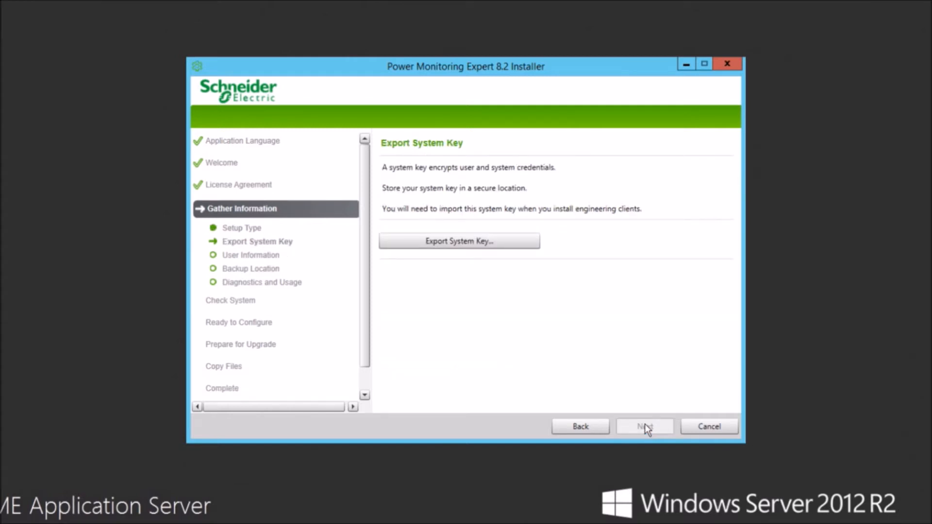
click(489, 247)
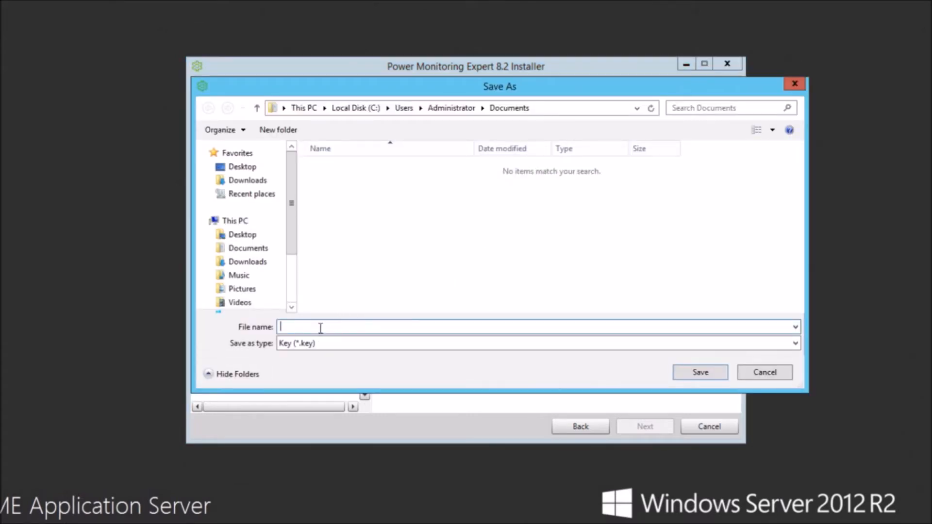
text(PM)
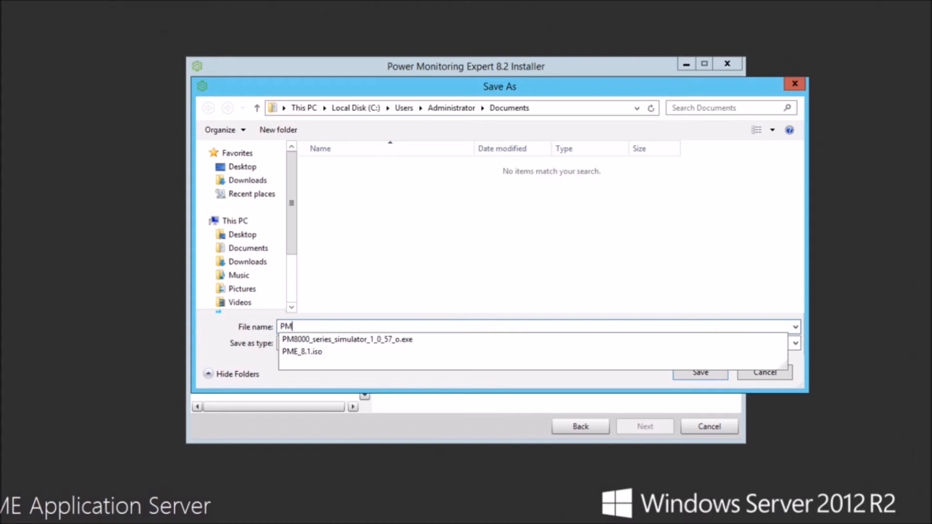
text(E)
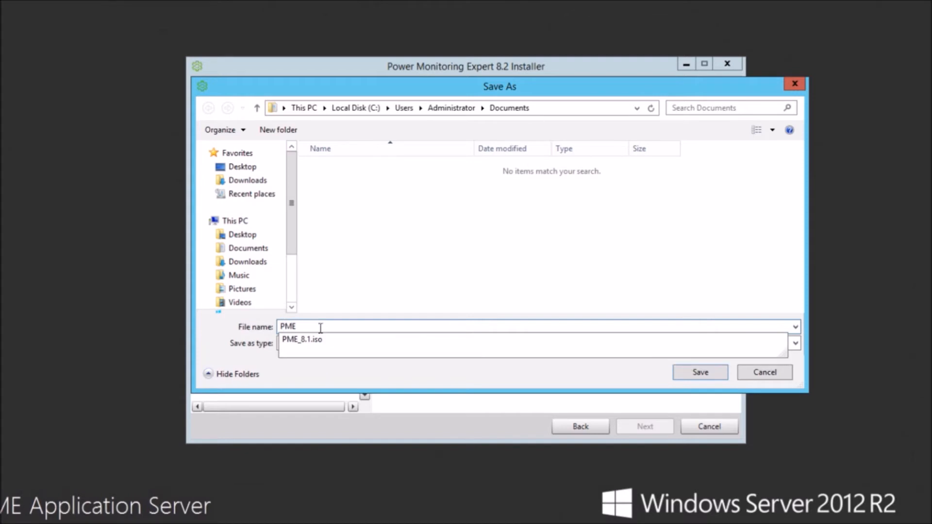
text(8.)
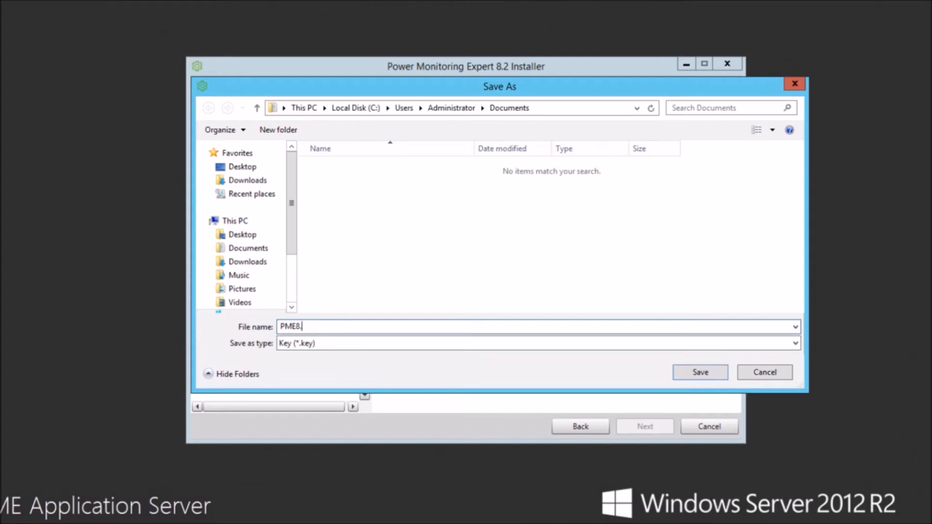
text(2)
- Save the system key as PME82Upgrade.key in the Administrator's Documents folder
key(BackSpace)
key(BackSpace)
text(2U)
text(pgra)
text(de)
click(700, 373)
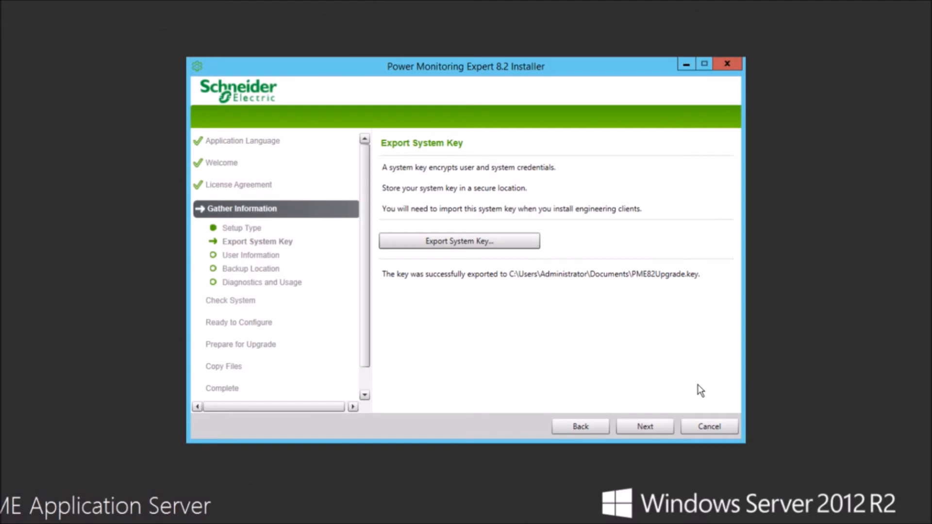
- Keep the default user information, database accounts and database software, pass Check System, and reach Ready to Configure
click(653, 431)
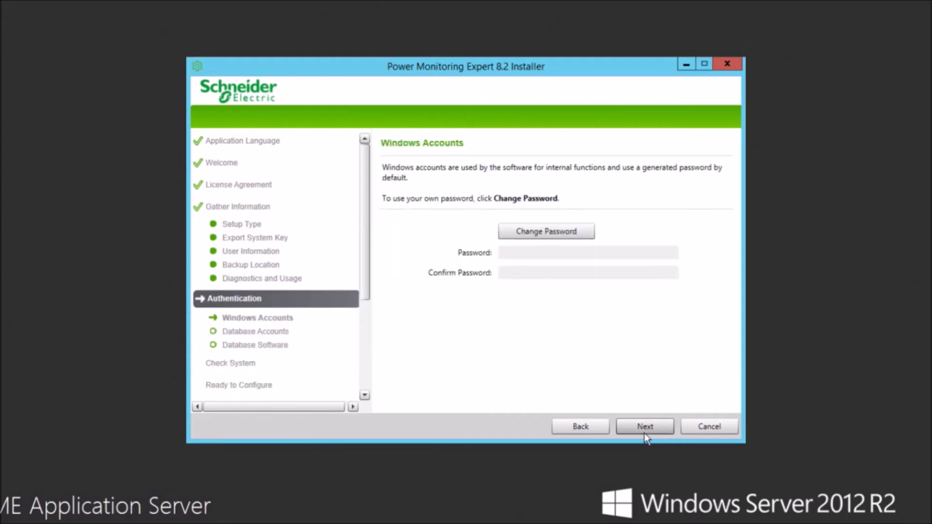
click(644, 433)
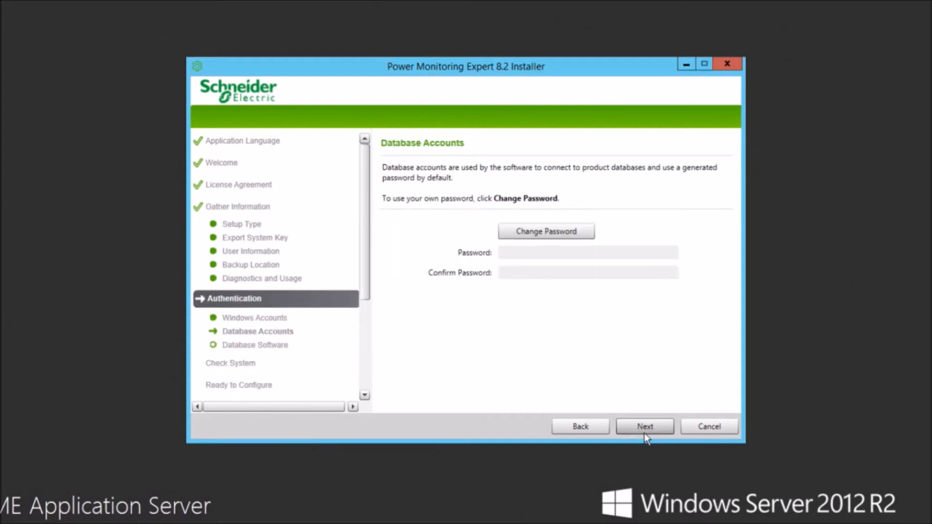
click(644, 433)
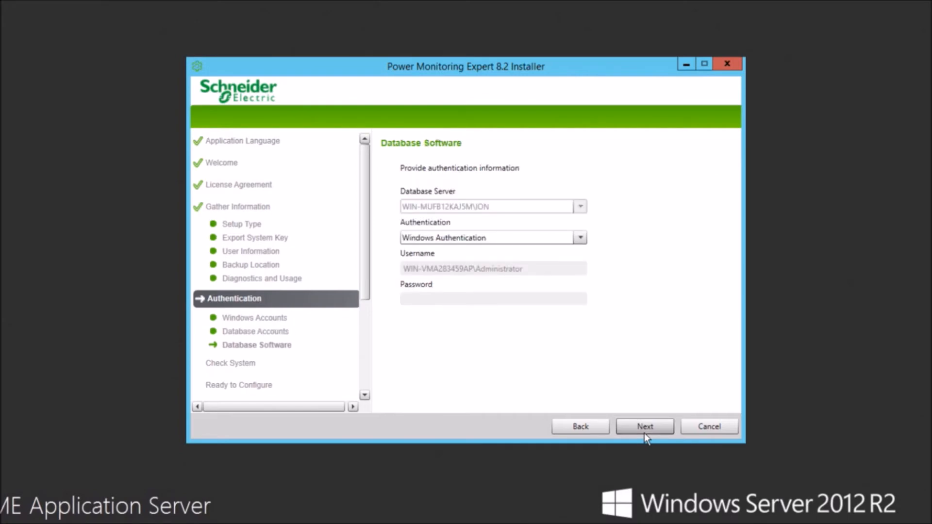
click(645, 434)
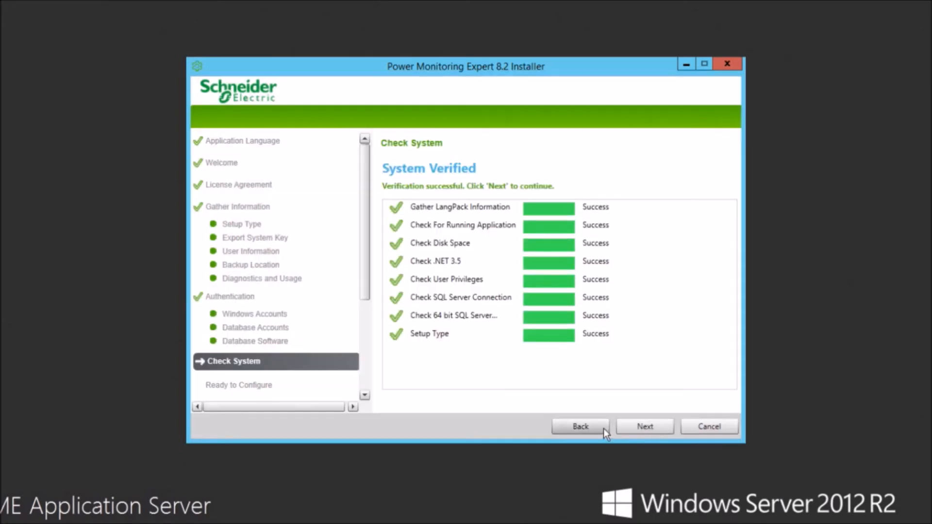
click(646, 428)
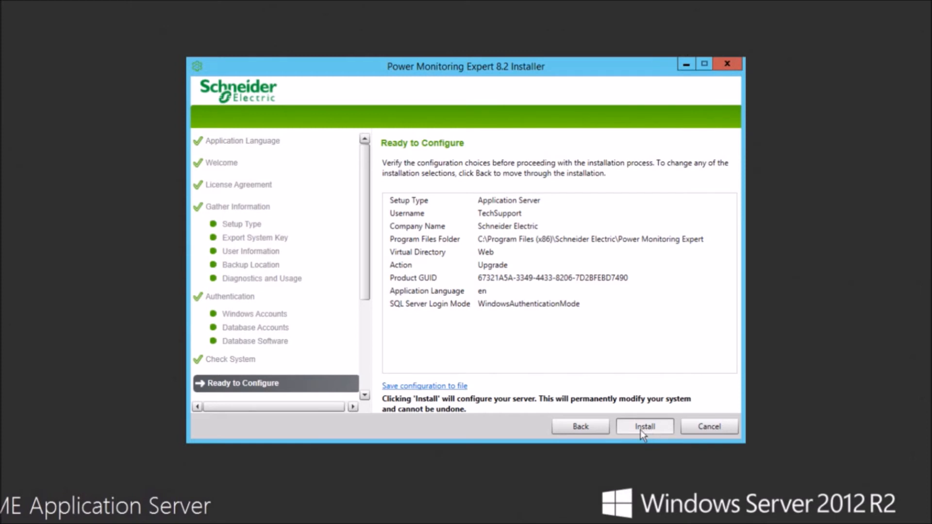
- Run the upgrade installation with every configuration step succeeding, then continue past Configuration Complete
click(641, 430)
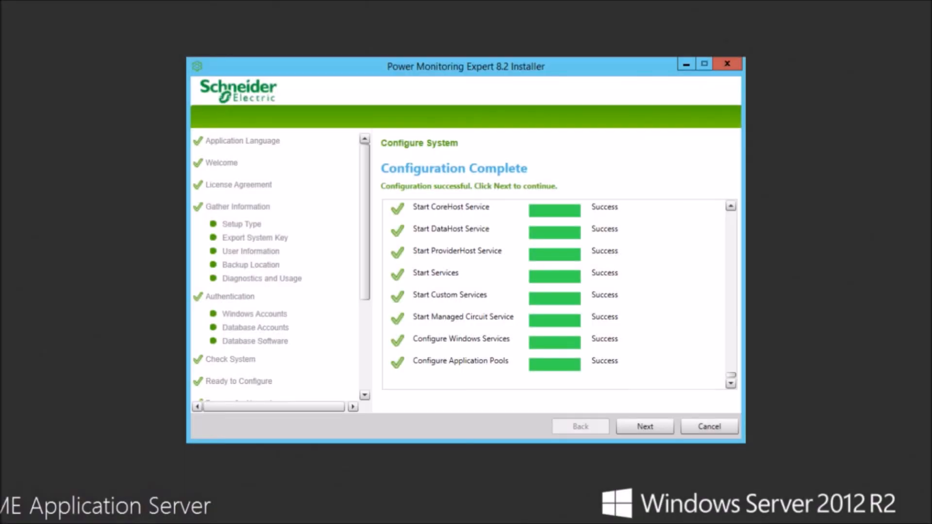
click(669, 433)
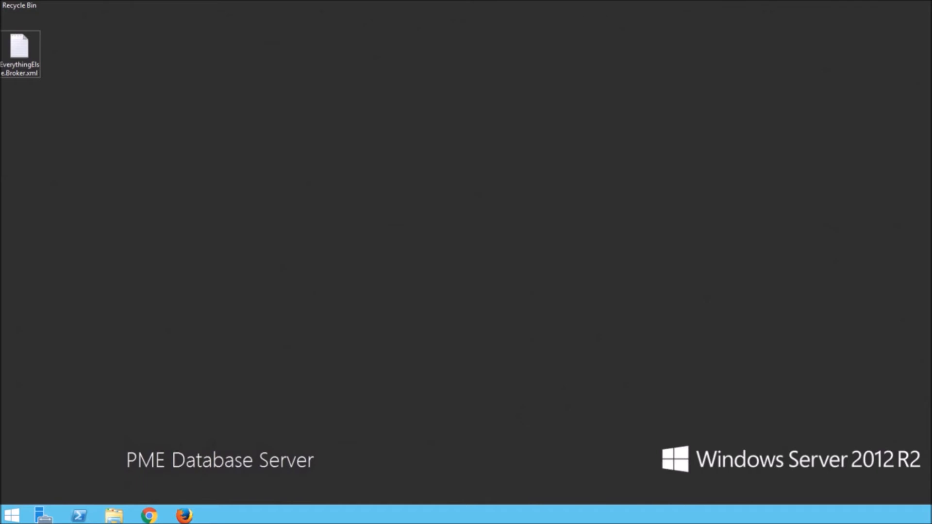
- Select EverythingElse.Broker.xml on the desktop and bring up File Explorer at This PC
click(27, 69)
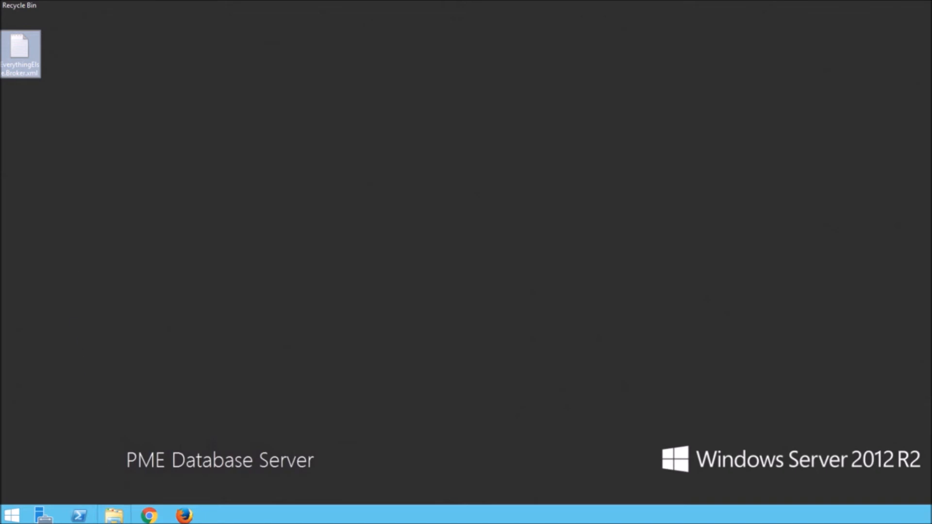
click(114, 515)
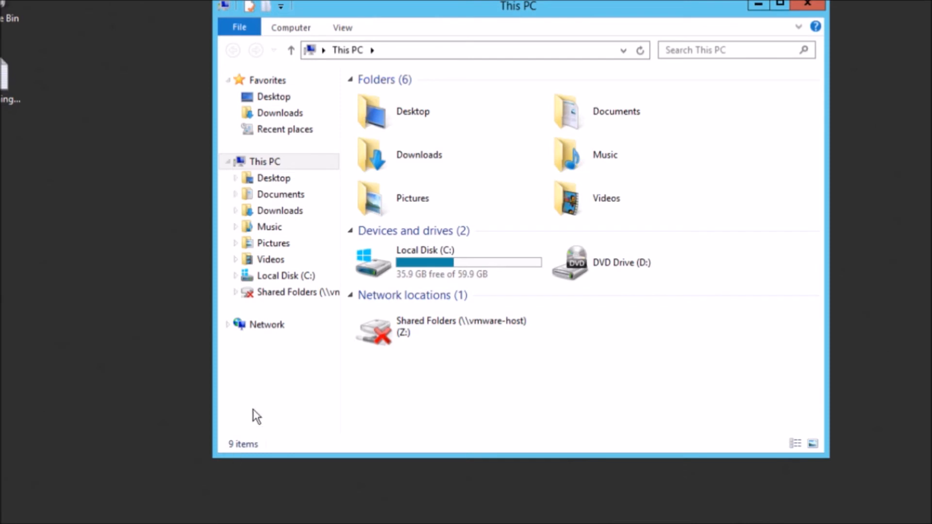
- Browse C: > Program Files (x86) > Schneider Electric > Power Monitoring Expert > Uninst_PowerMonitoringExpert > BrokerFragments and locate EverythingElse.broker.xml
double_click(387, 276)
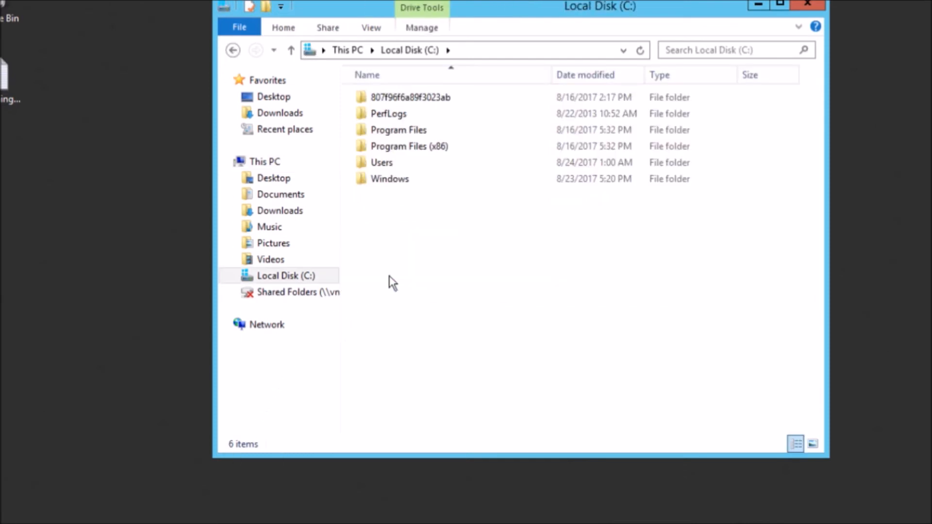
double_click(431, 147)
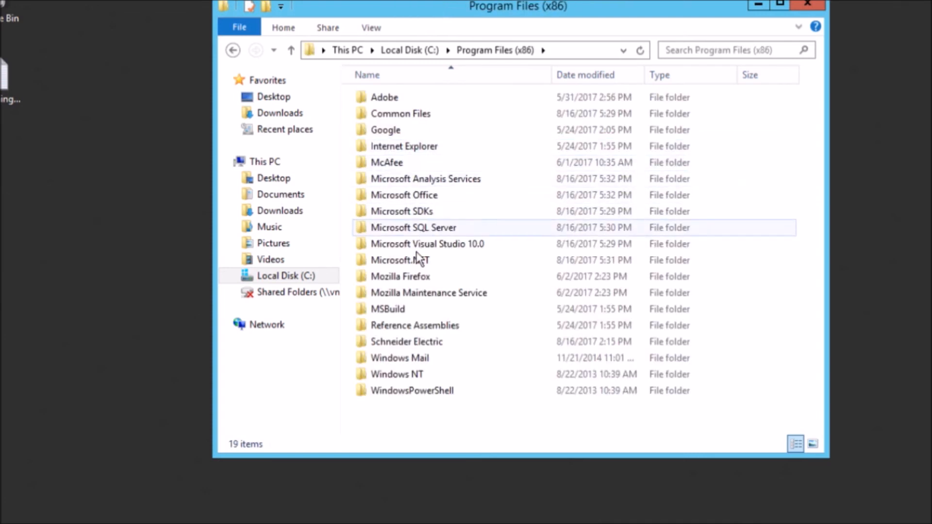
double_click(412, 344)
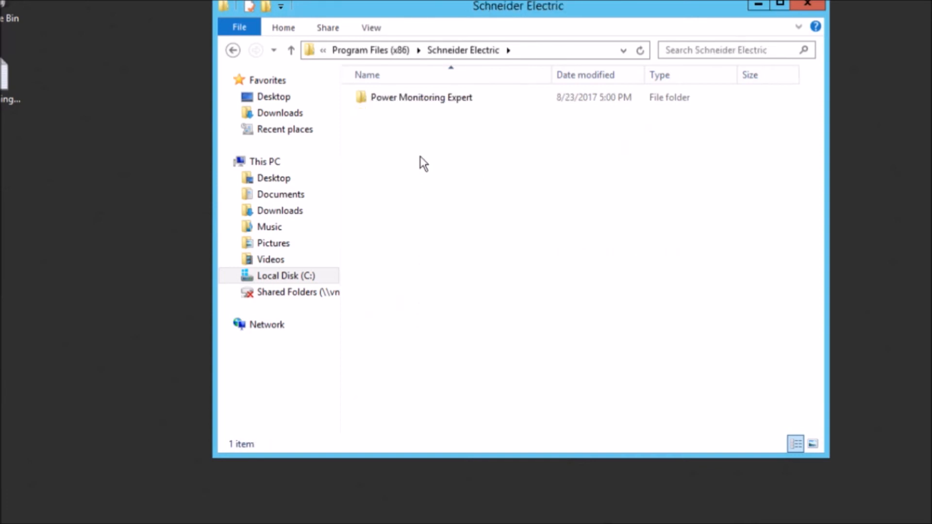
double_click(420, 106)
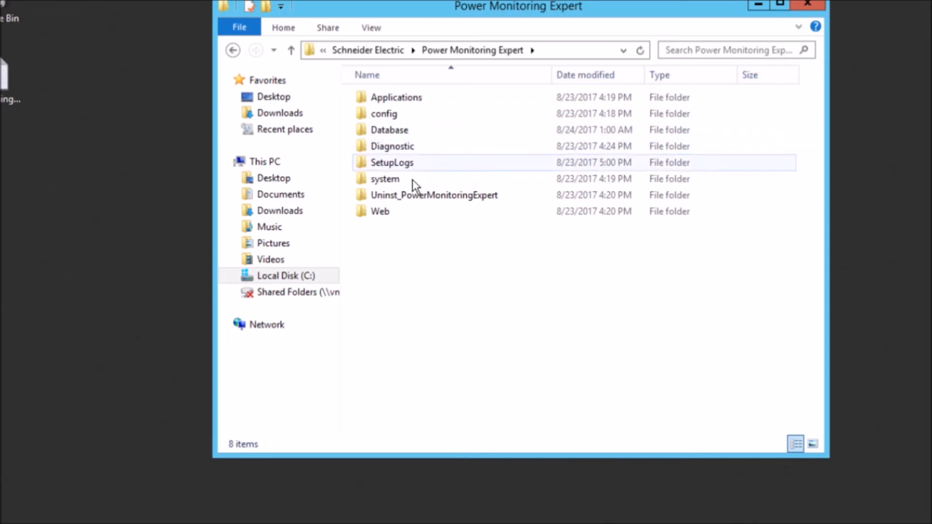
mouse_move(408, 211)
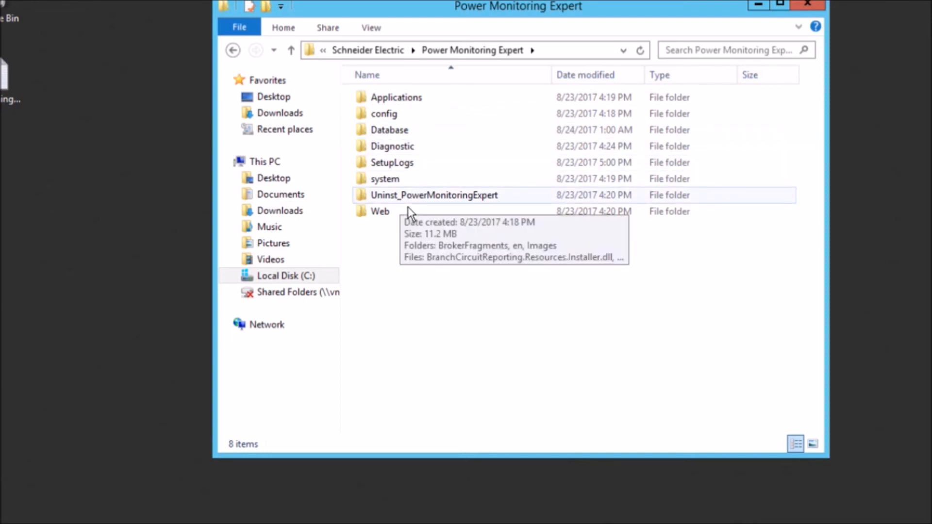
double_click(408, 198)
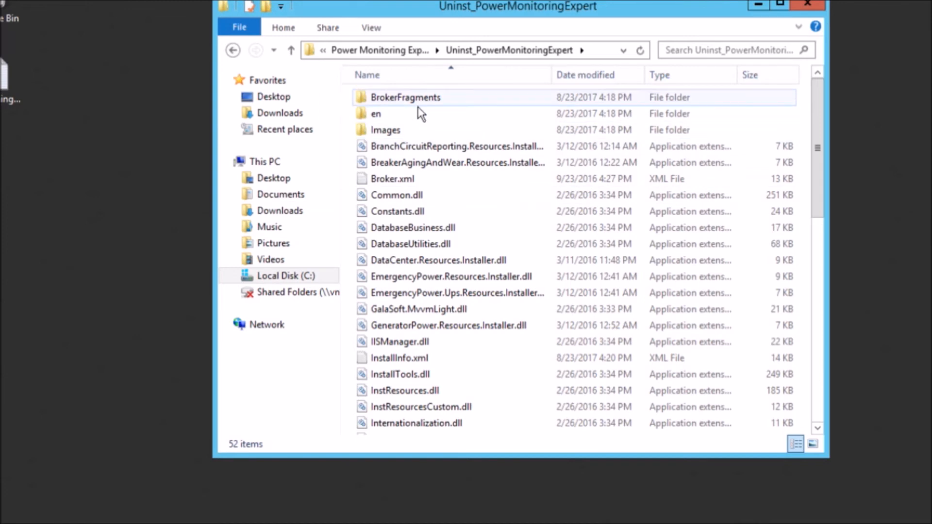
double_click(405, 96)
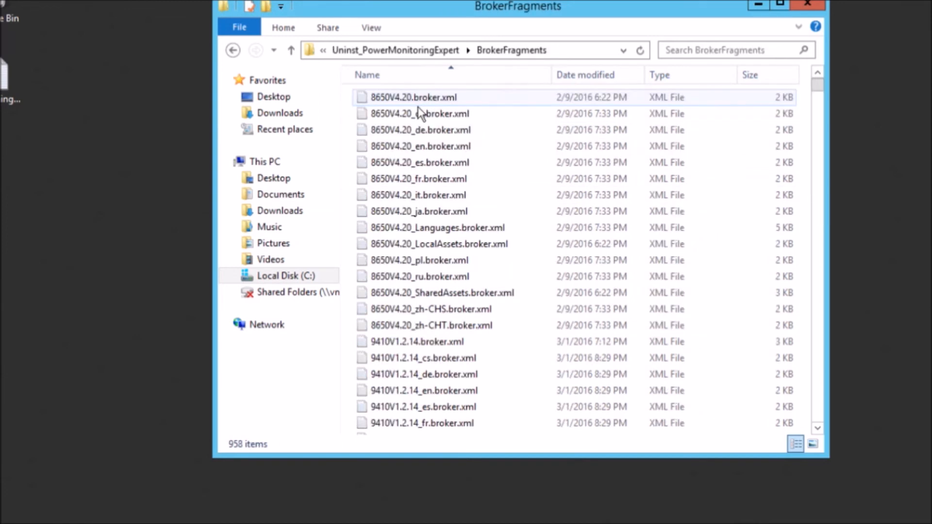
click(420, 102)
text(e)
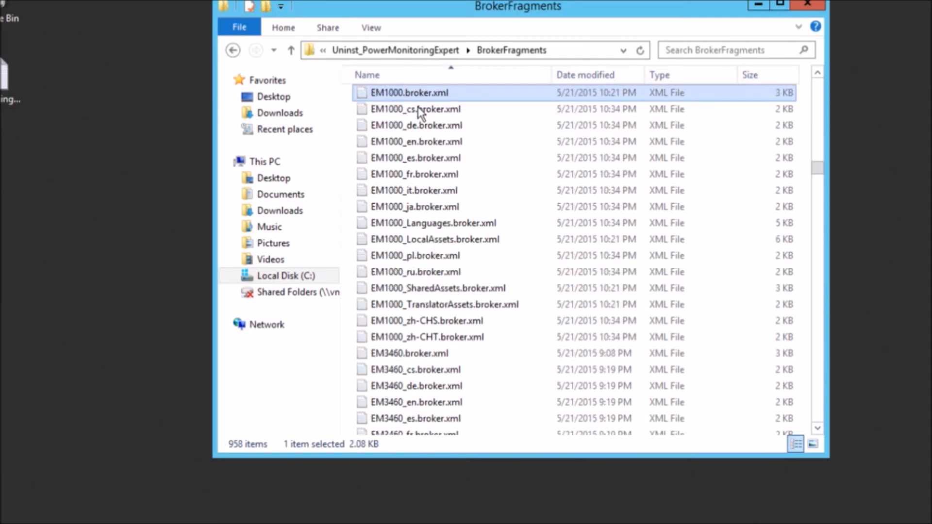
text(vev)
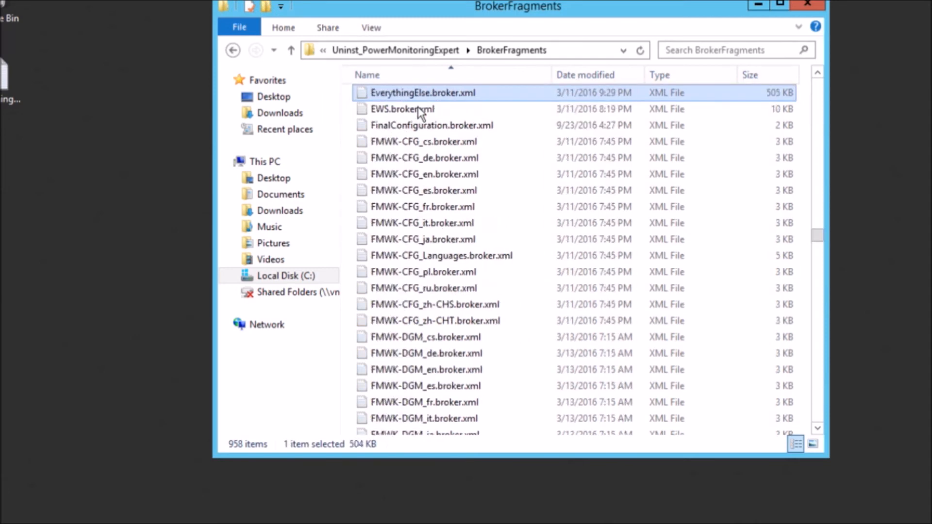
- Rename the file to EverythingElseOLD.broker.xml and drag the replacement EverythingElse.broker.xml from the desktop into BrokerFragments
click(452, 95)
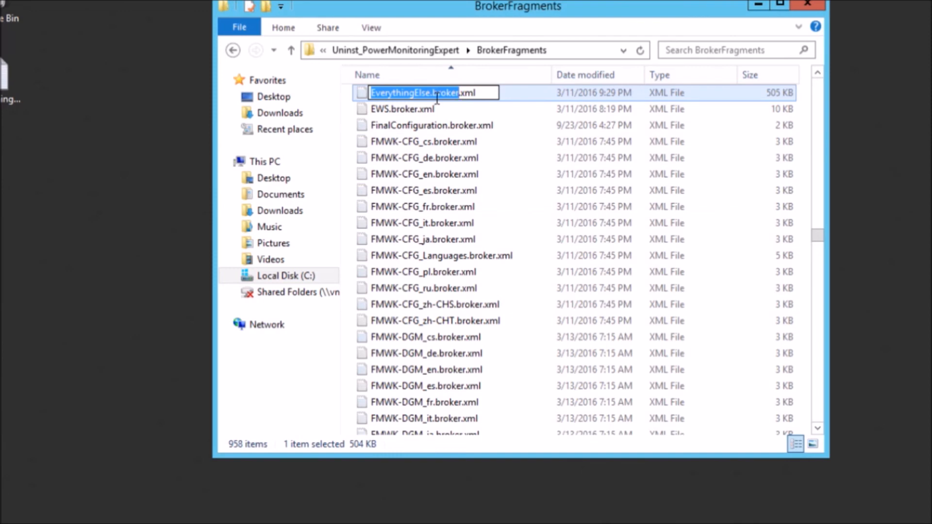
click(434, 93)
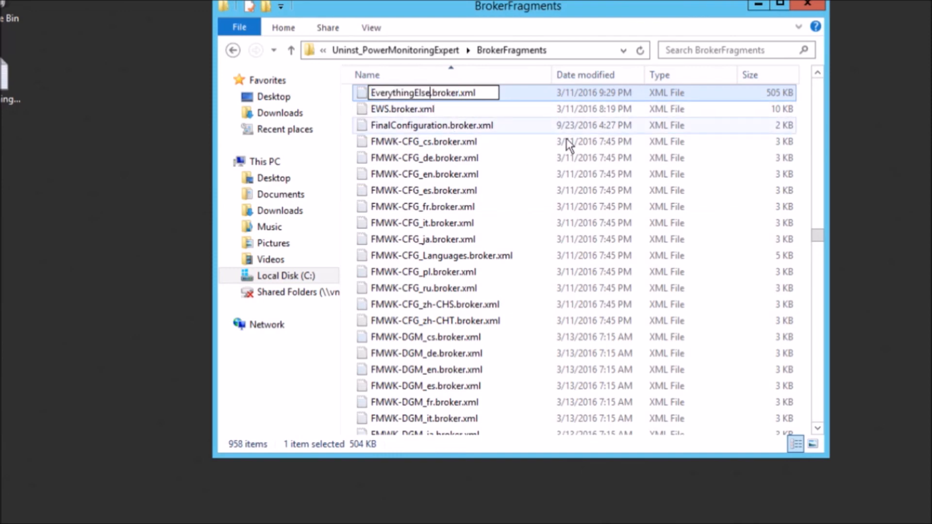
text(O)
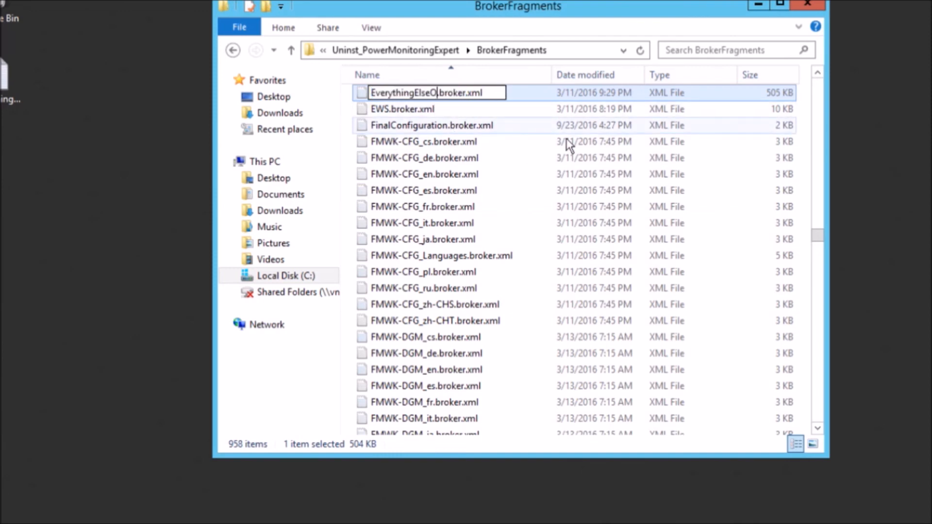
text(LD)
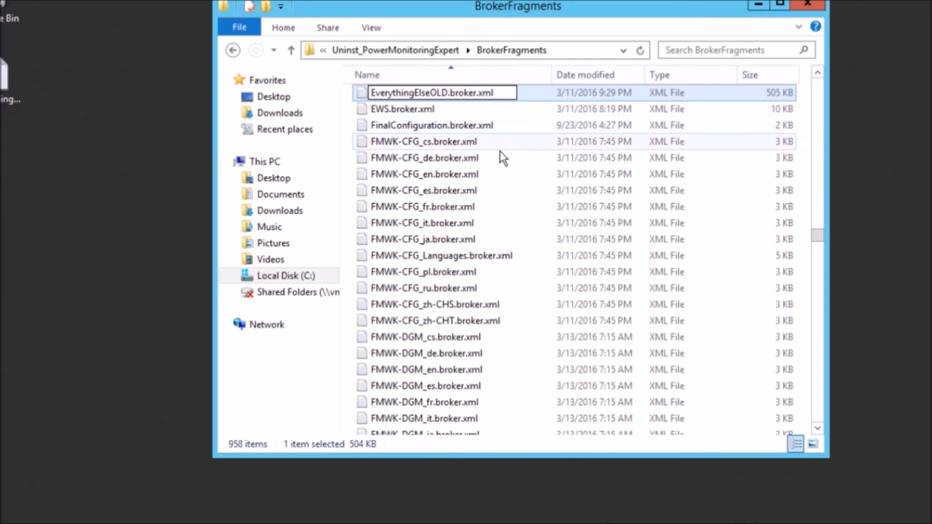
click(13, 98)
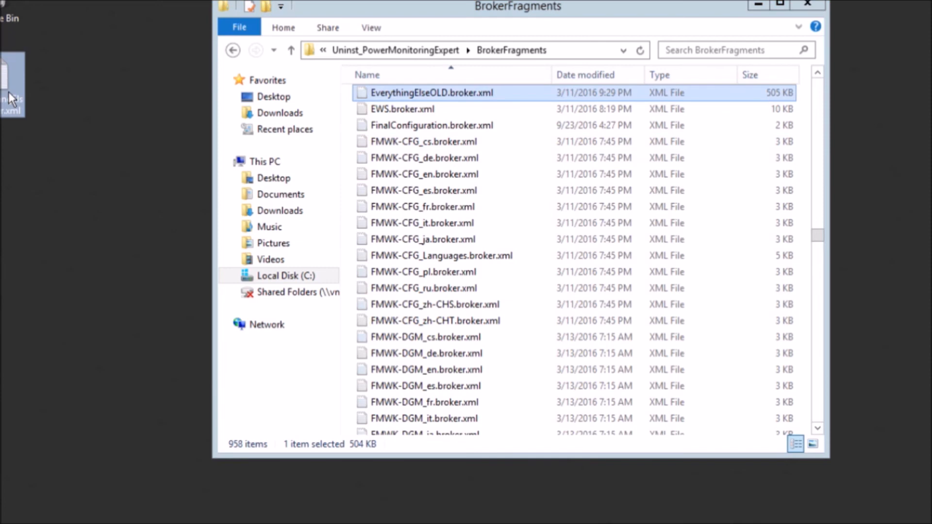
drag(14, 99, 512, 195)
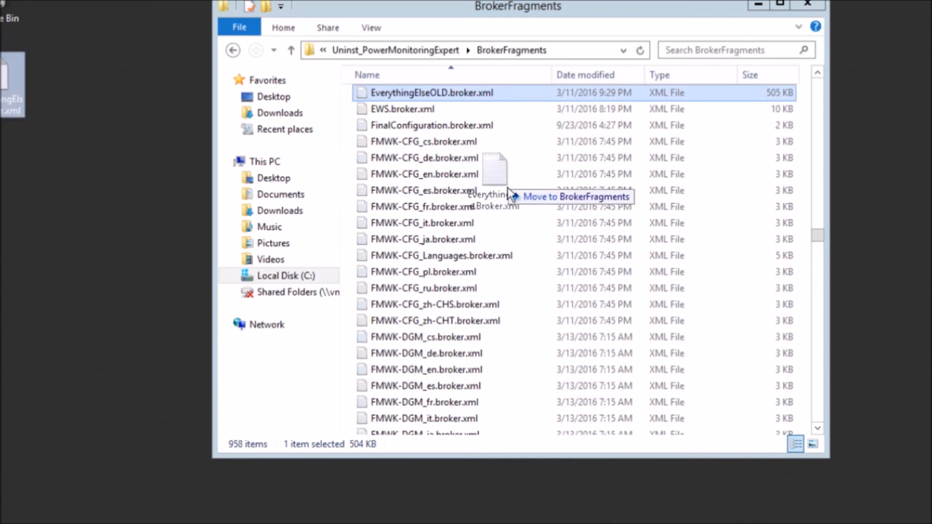
drag(512, 195, 509, 192)
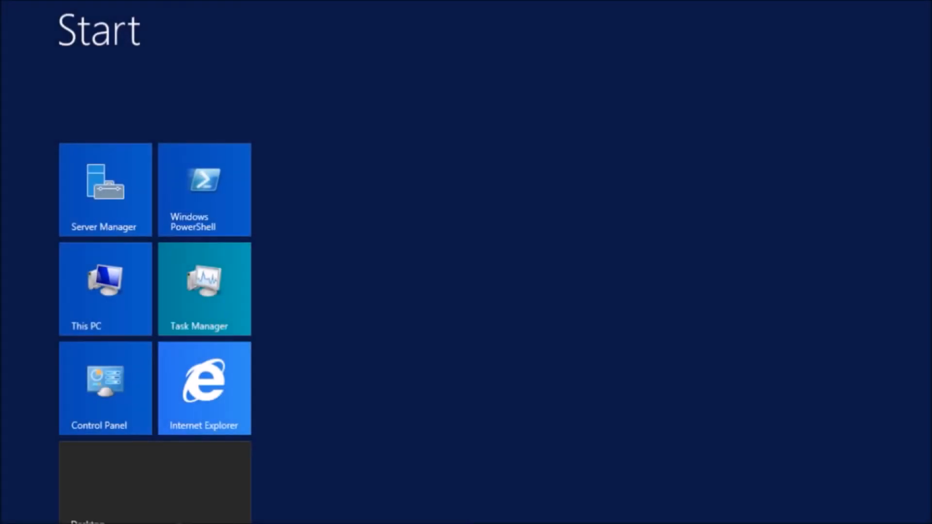
- In Control Panel's Programs and Features, select Power Monitoring Expert 8.1 and start its uninstall
click(96, 395)
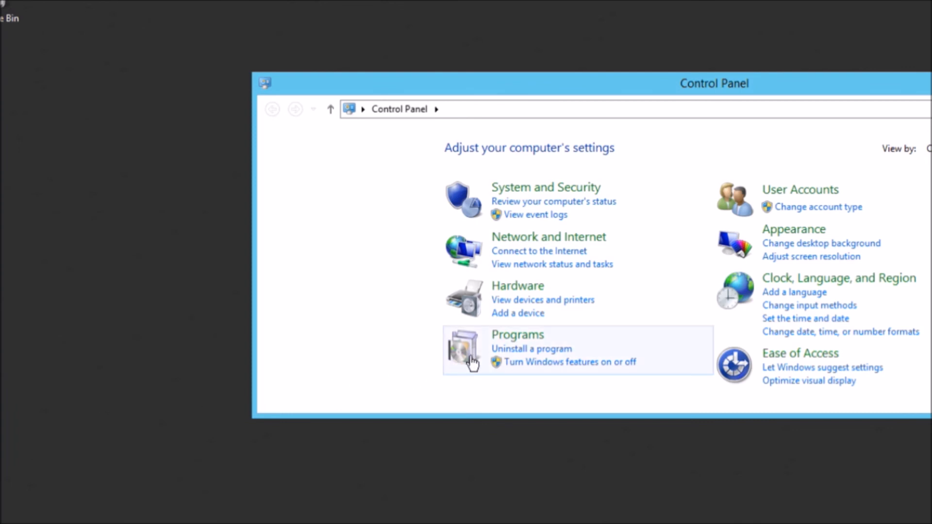
click(530, 350)
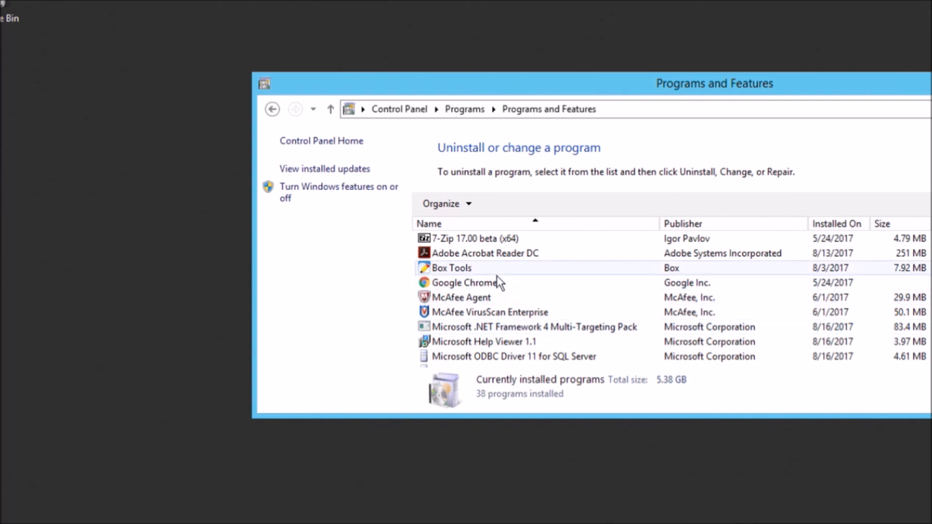
scroll(497, 276, down, 3)
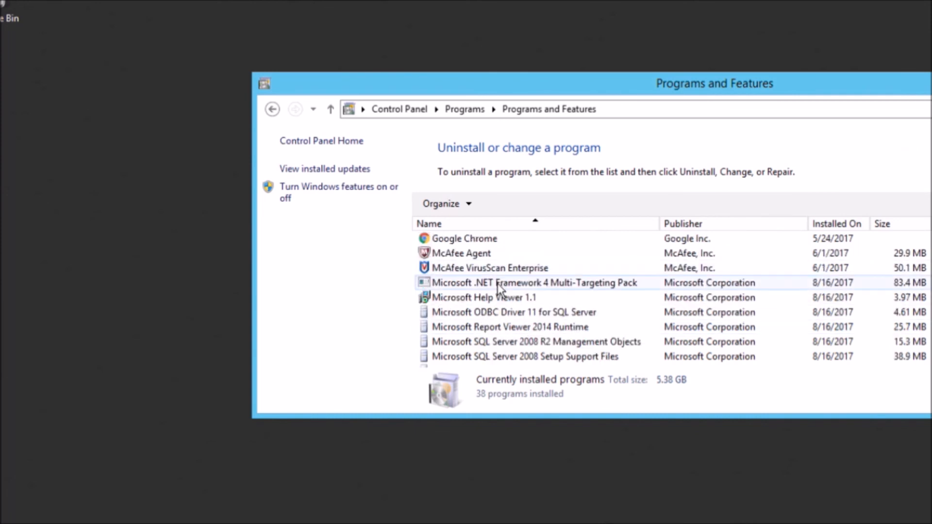
scroll(499, 287, down, 3)
scroll(500, 290, down, 3)
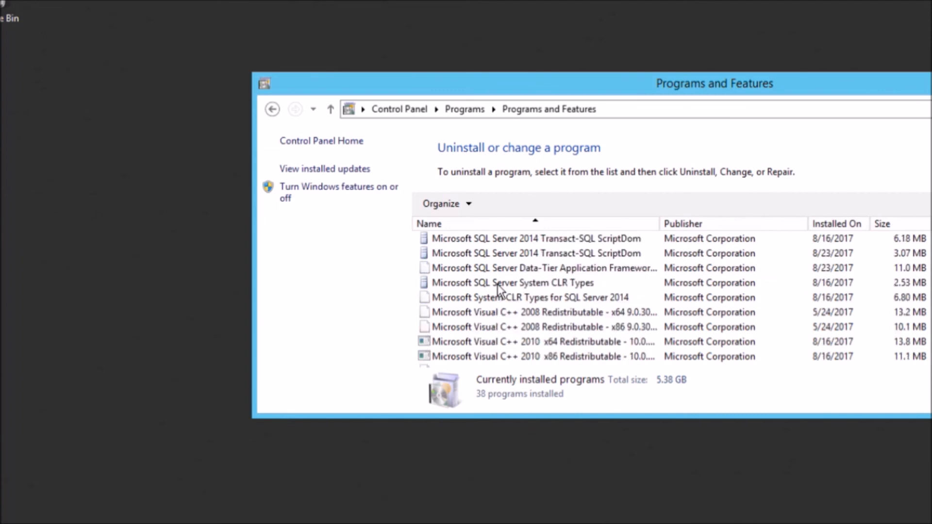
scroll(500, 295, down, 3)
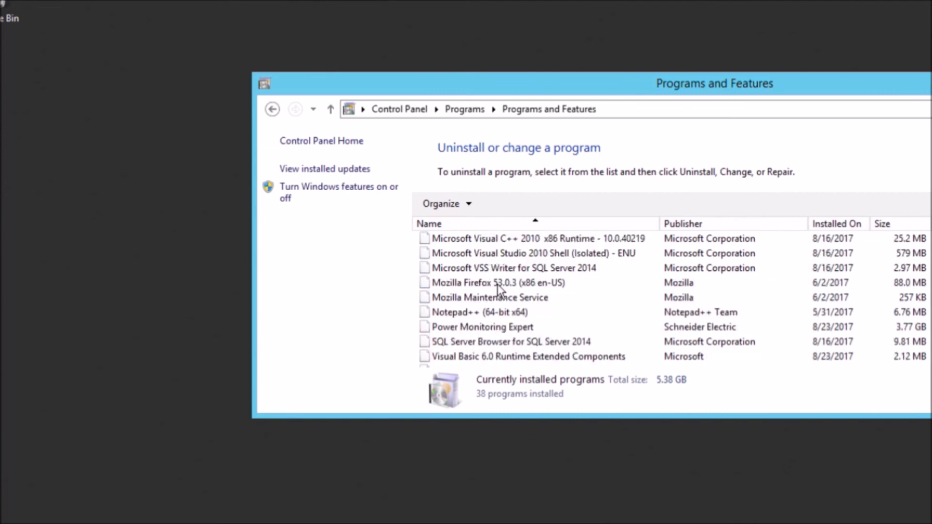
click(498, 328)
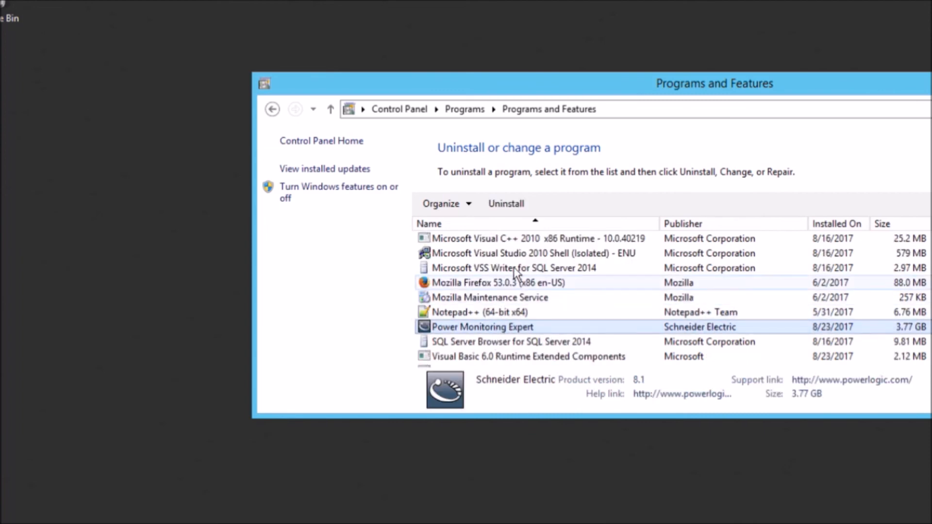
click(506, 205)
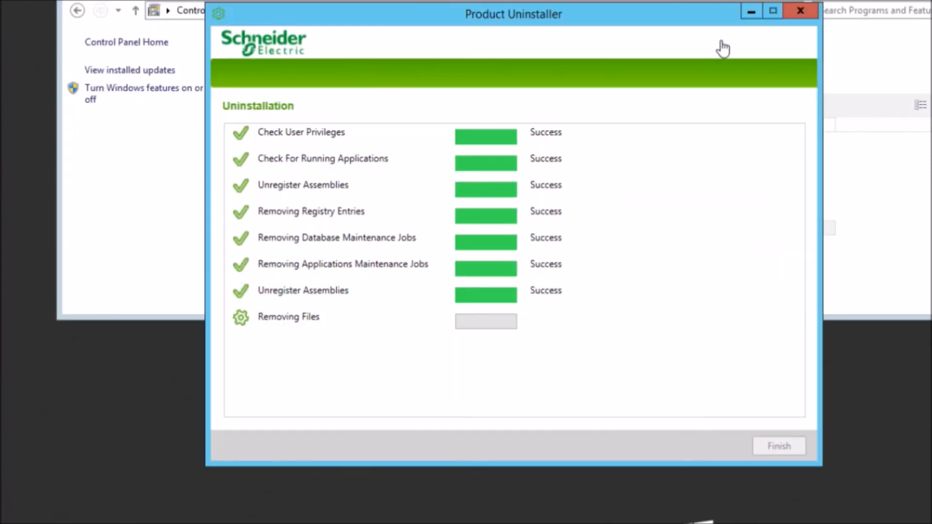